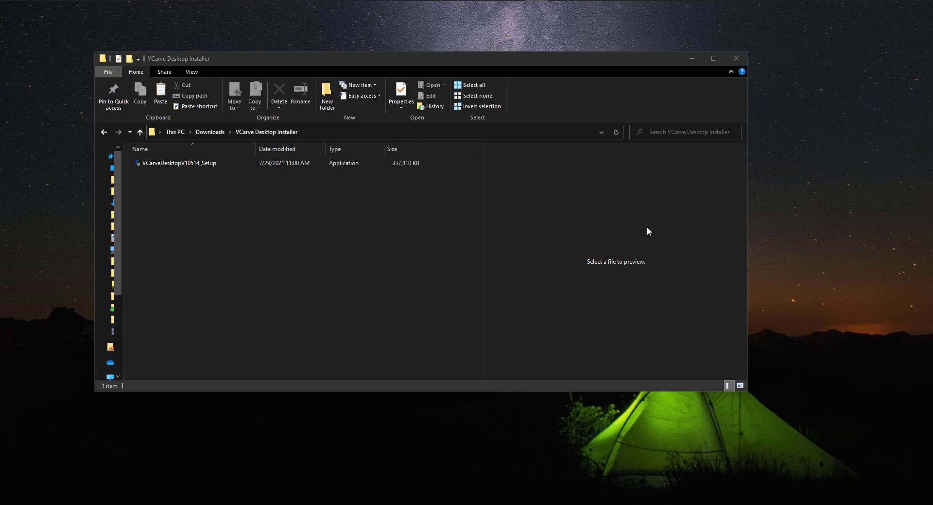
Step: Run the VCarveDesktopV10514_Setup installer in English and accept its license agreement
{"action": "left_click", "coordinate": [198, 194]}
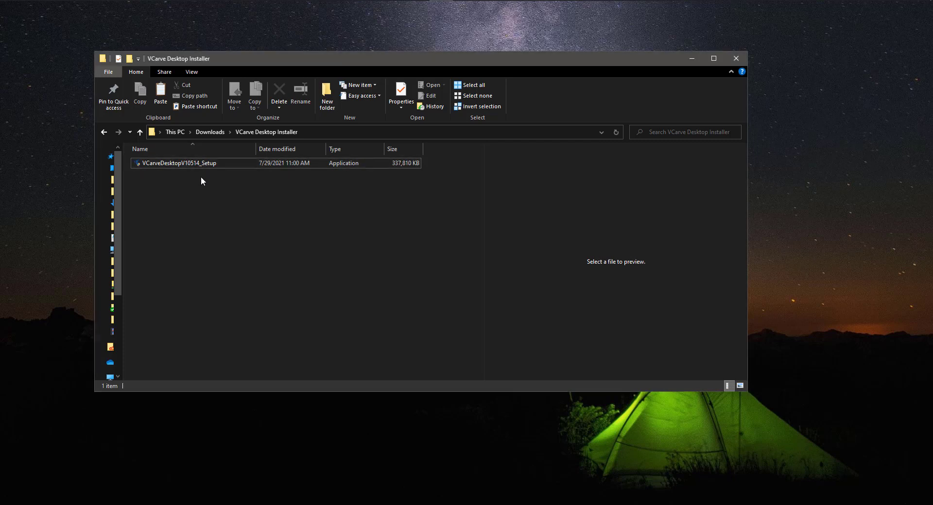
{"action": "left_click", "coordinate": [200, 164]}
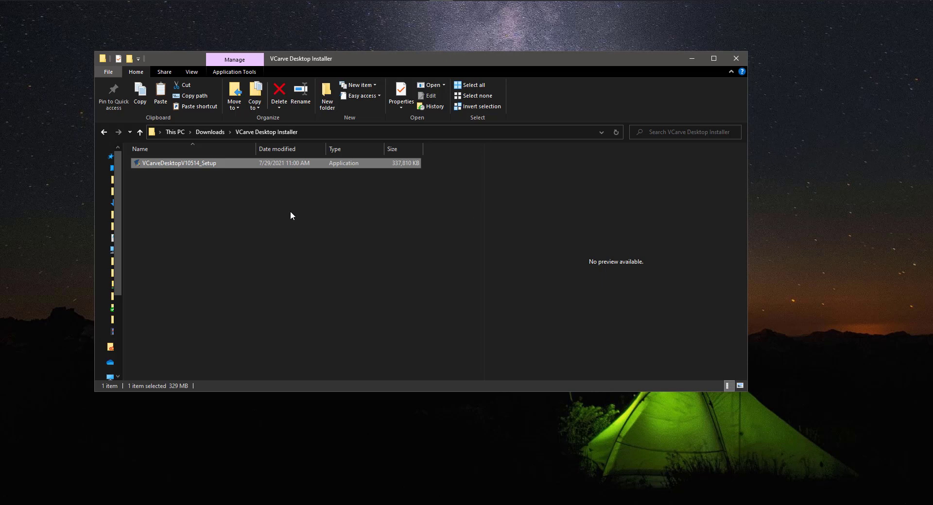
{"action": "double_click", "coordinate": [193, 167]}
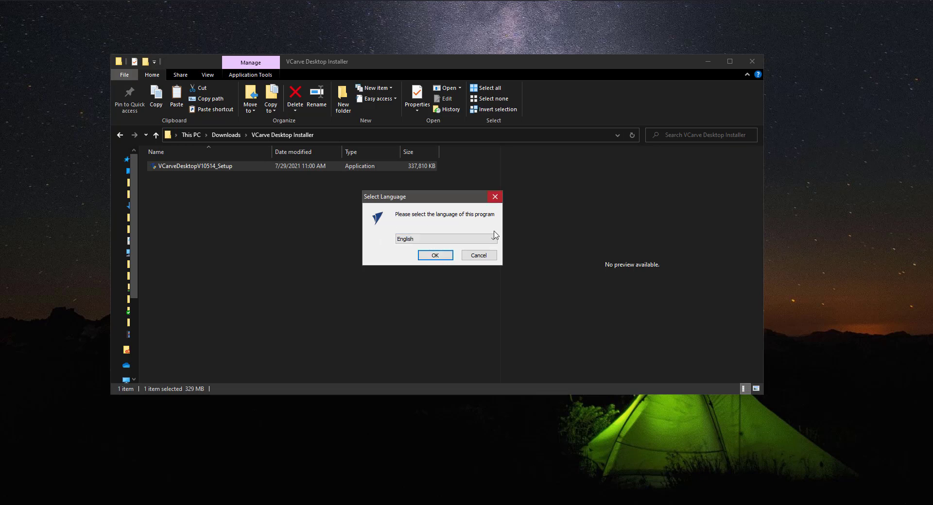
{"action": "left_click", "coordinate": [427, 256]}
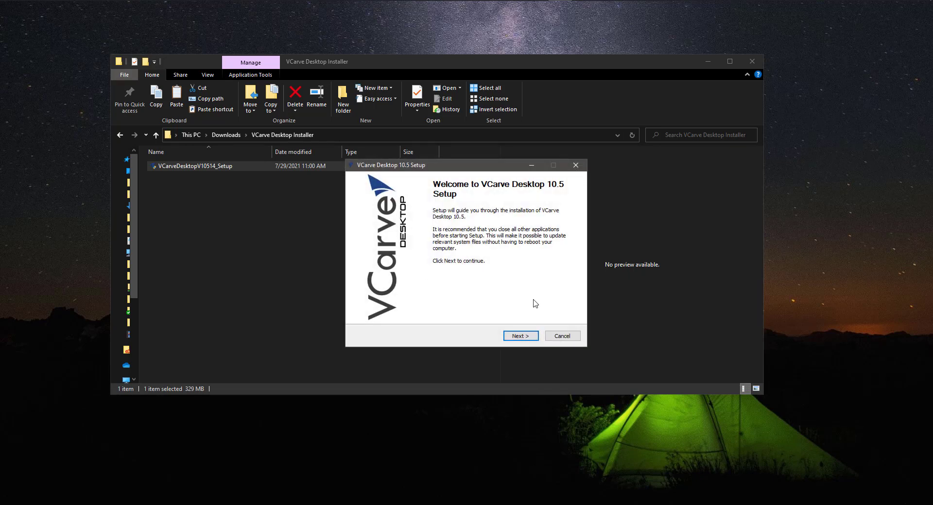
{"action": "left_click", "coordinate": [517, 335]}
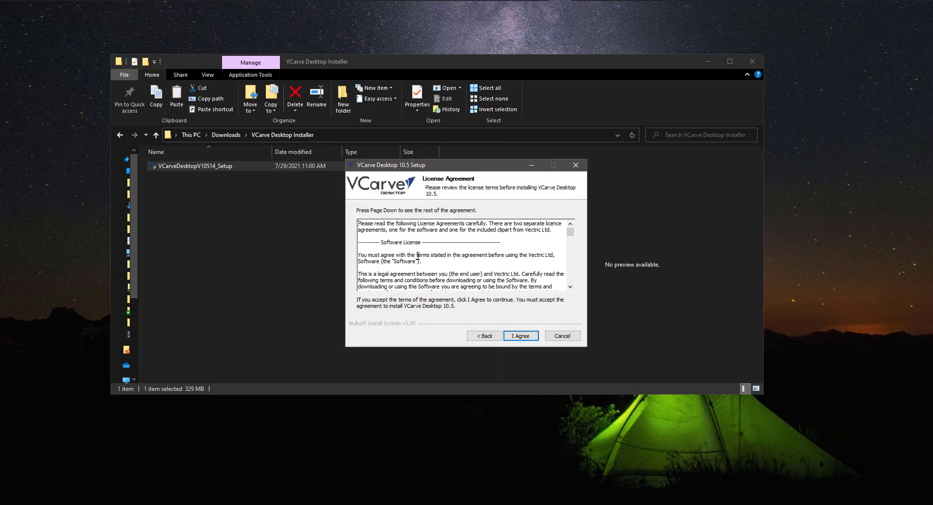
{"action": "left_click", "coordinate": [520, 335]}
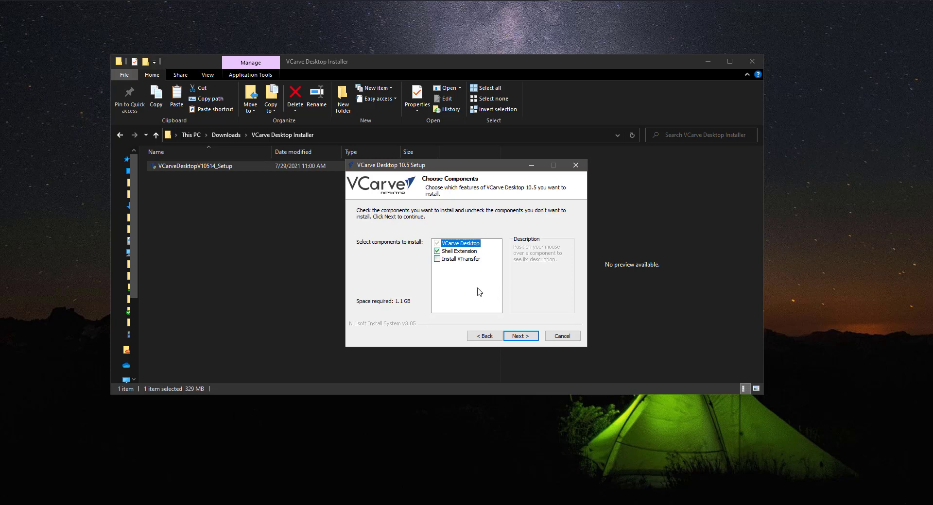
Step: Include the VTransfer component and install VCarve Desktop 10.5 with the default destination and Start Menu folders
{"action": "left_click", "coordinate": [437, 260]}
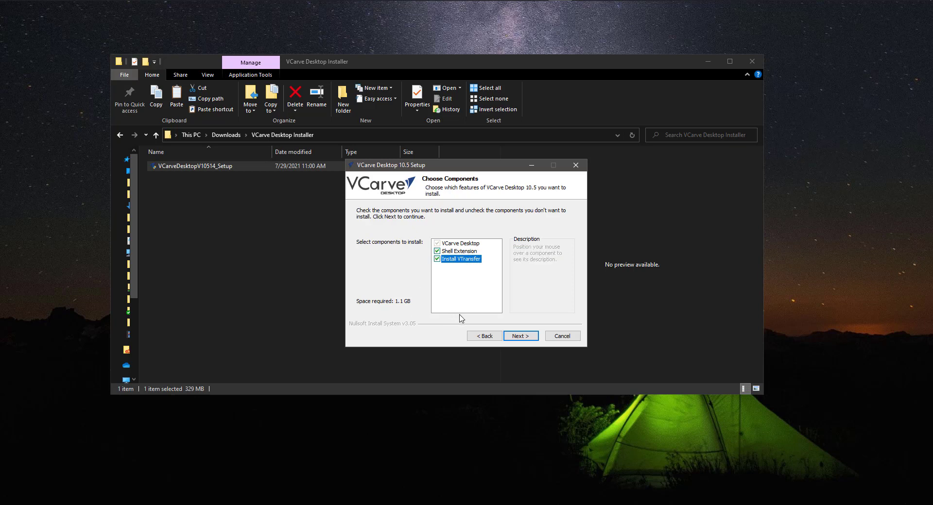
{"action": "mouse_move", "coordinate": [445, 260]}
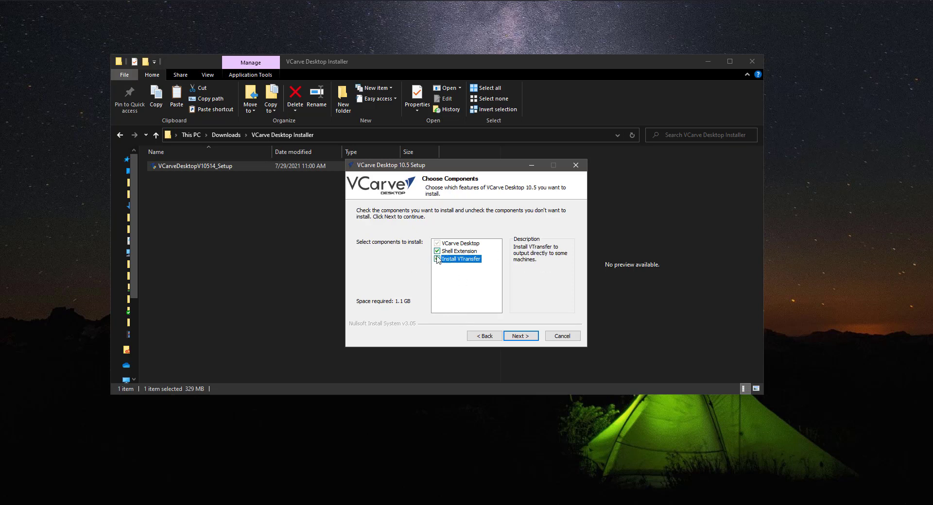
{"action": "left_click", "coordinate": [517, 337]}
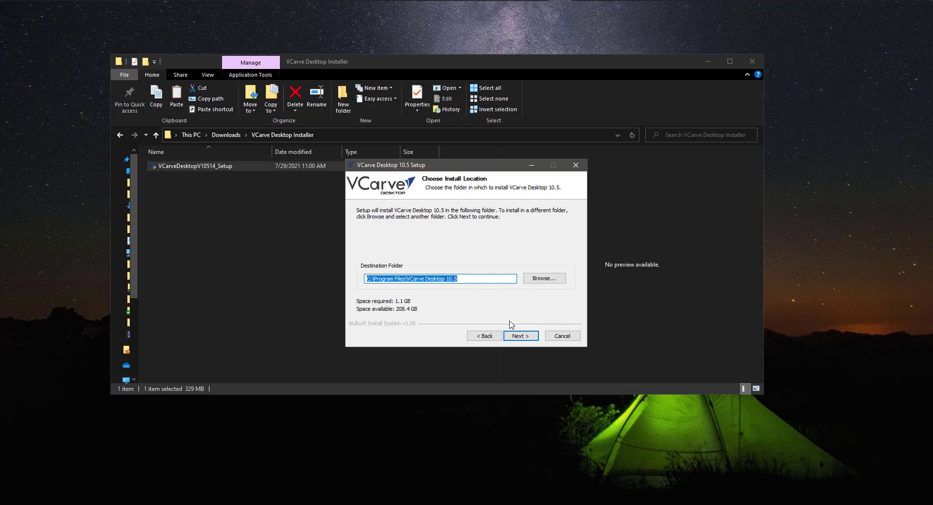
{"action": "left_click", "coordinate": [513, 335]}
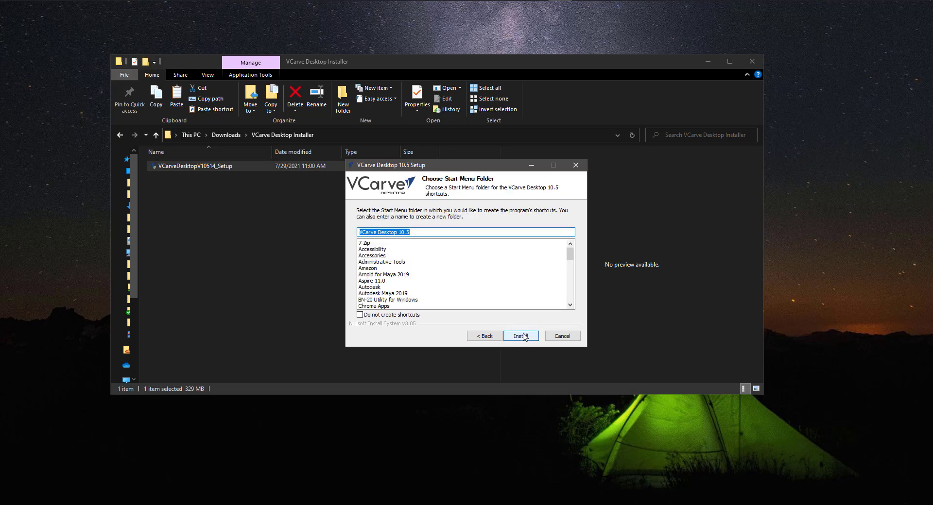
{"action": "left_click", "coordinate": [522, 338]}
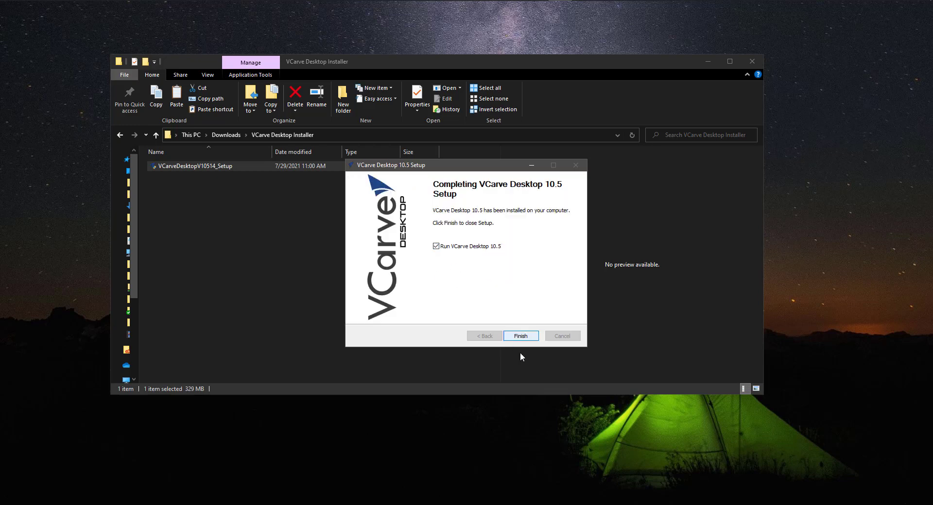
Step: Finish the setup with VCarve Desktop 10.5 set to run, leaving its window maximized and the installer folder closed
{"action": "left_click", "coordinate": [528, 338]}
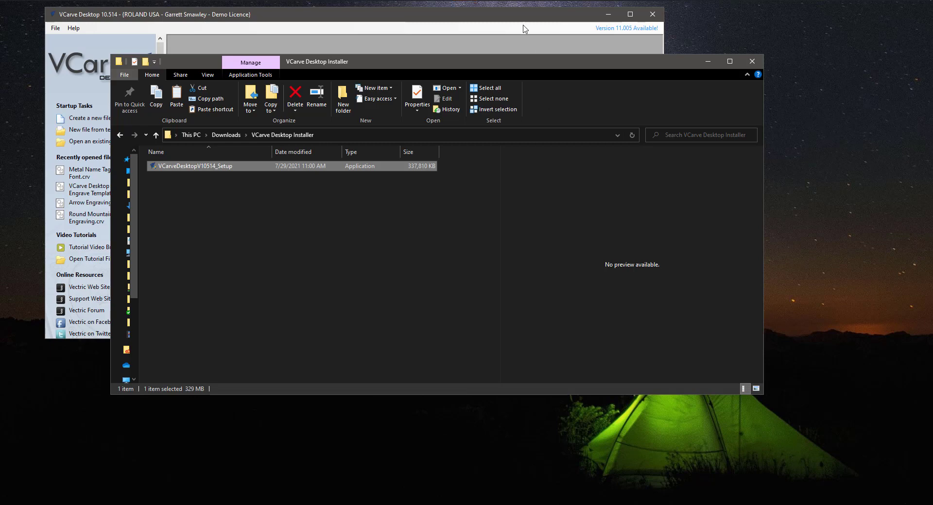
{"action": "left_click", "coordinate": [749, 62]}
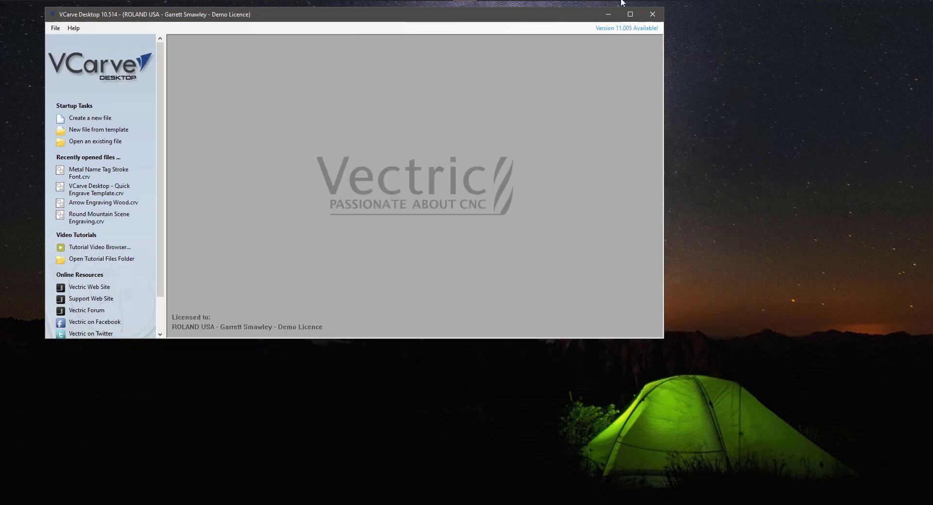
{"action": "left_click", "coordinate": [630, 14]}
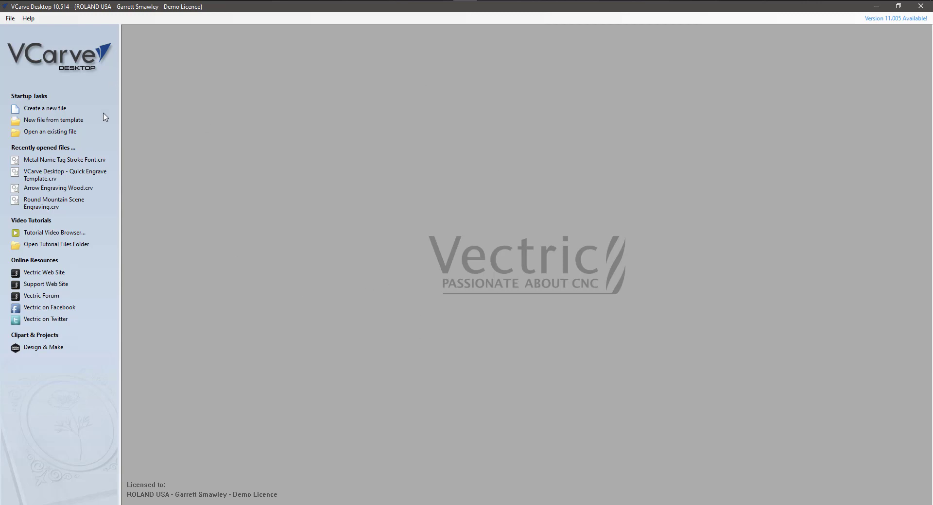
Step: Create a new single-sided job 4 inches wide and 4 inches high, keeping the default thickness
{"action": "left_click", "coordinate": [55, 110]}
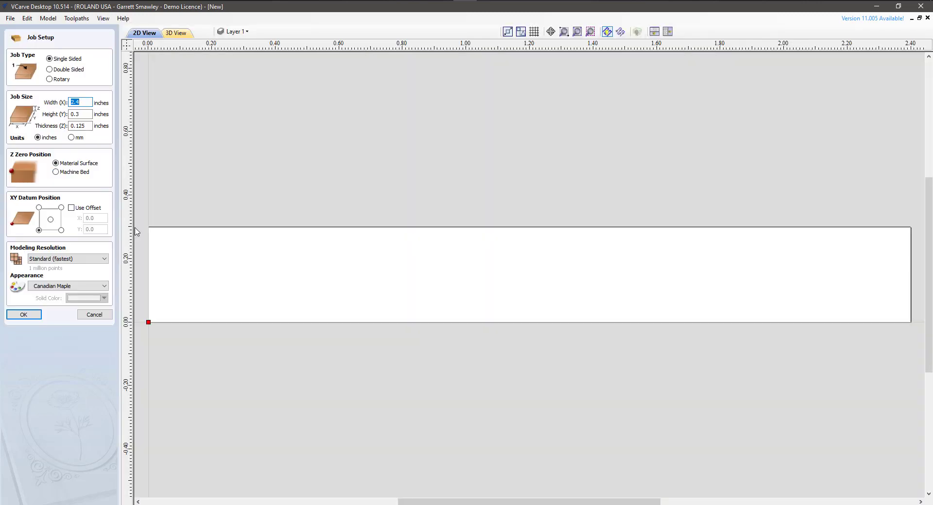
{"action": "type", "text": "4"}
{"action": "key", "text": "Tab"}
{"action": "type", "text": "4"}
{"action": "key", "text": "Tab"}
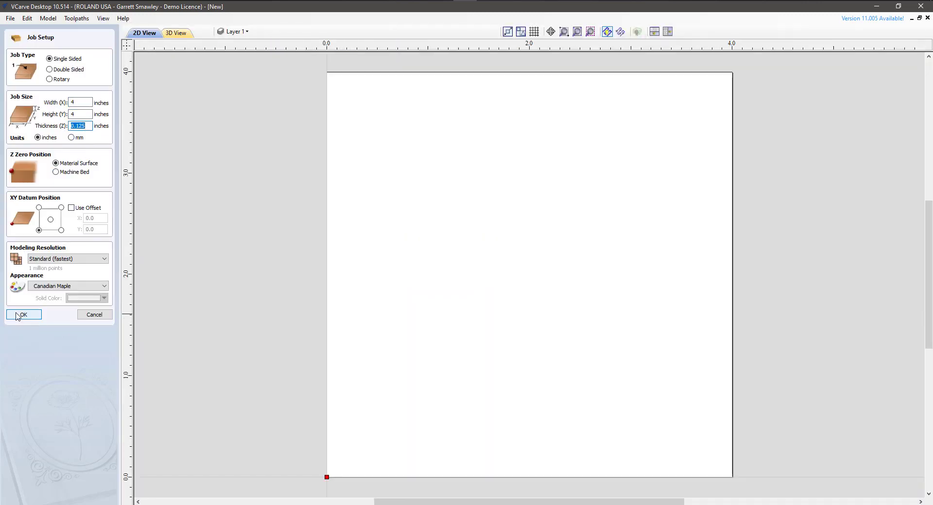
{"action": "left_click", "coordinate": [18, 316]}
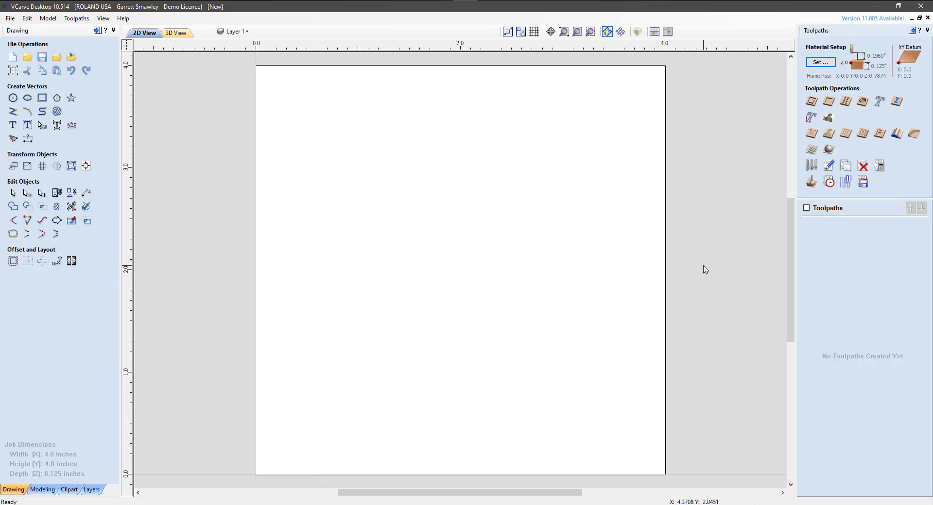
{"action": "key", "text": "super"}
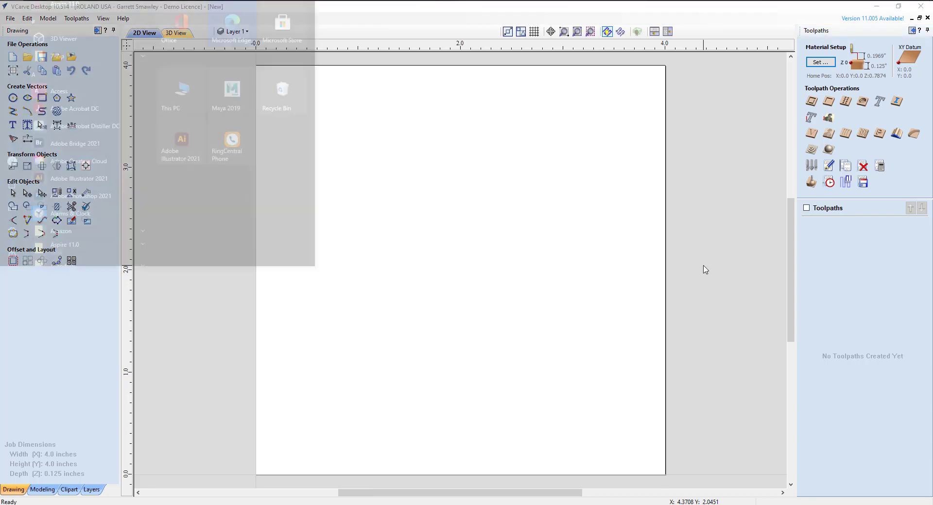
{"action": "type", "text": "vtran"}
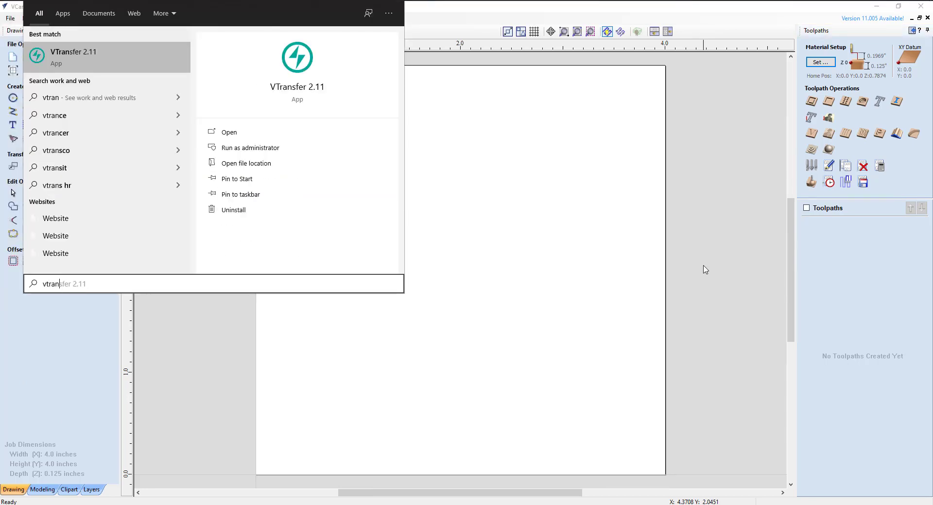
{"action": "key", "text": "BackSpace"}
{"action": "key", "text": "BackSpace"}
{"action": "key", "text": "BackSpace"}
{"action": "key", "text": "BackSpace"}
{"action": "key", "text": "BackSpace"}
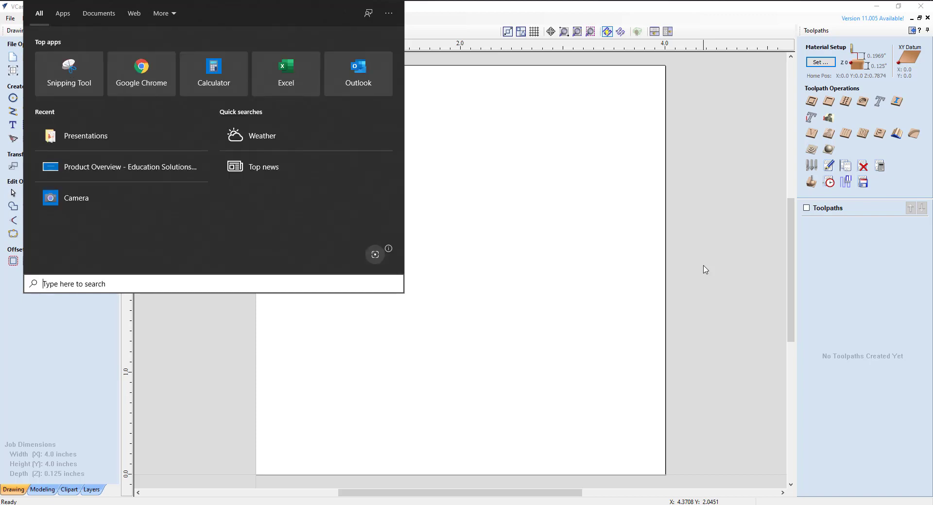
{"action": "key", "text": "Escape"}
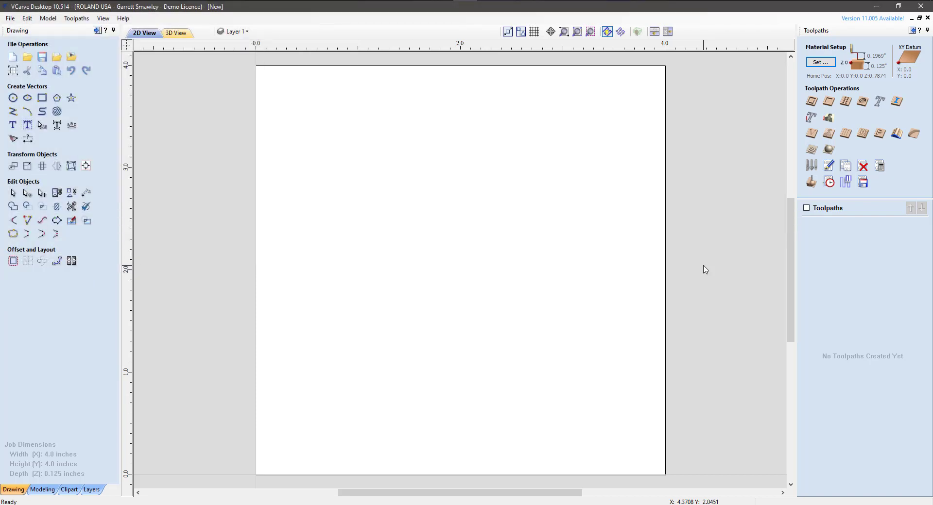
Step: Find and launch the VTransfer 2.11 app from Windows, shifting its window slightly over the job
{"action": "key", "text": "super"}
{"action": "type", "text": "vtra"}
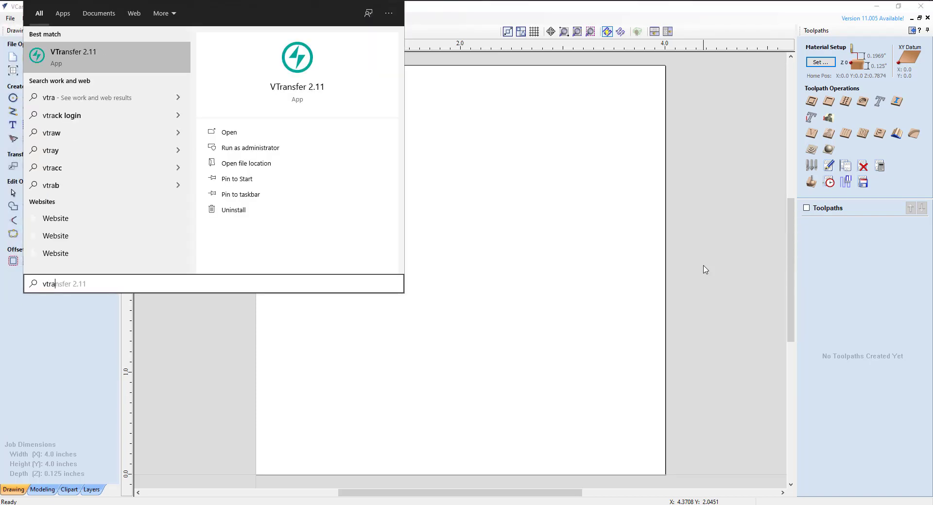
{"action": "key", "text": "Return"}
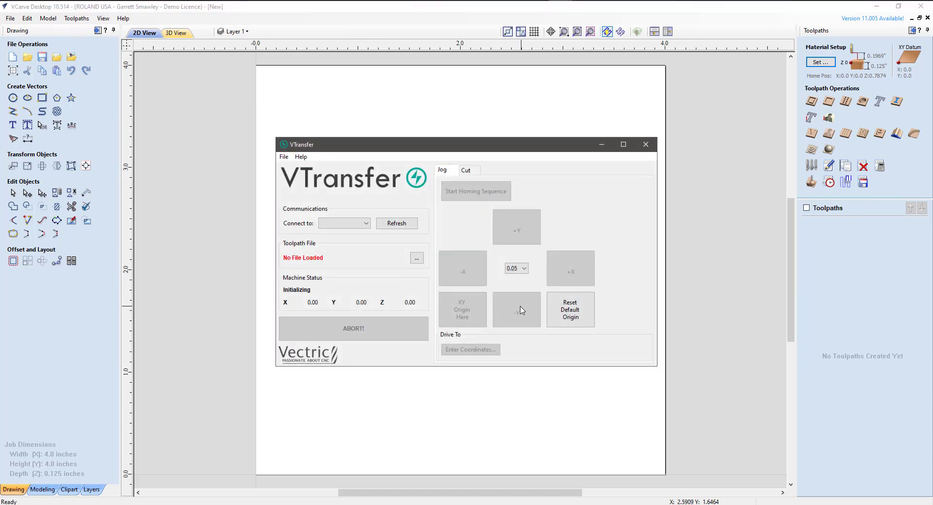
{"action": "left_click_drag", "start_coordinate": [543, 148], "coordinate": [522, 148]}
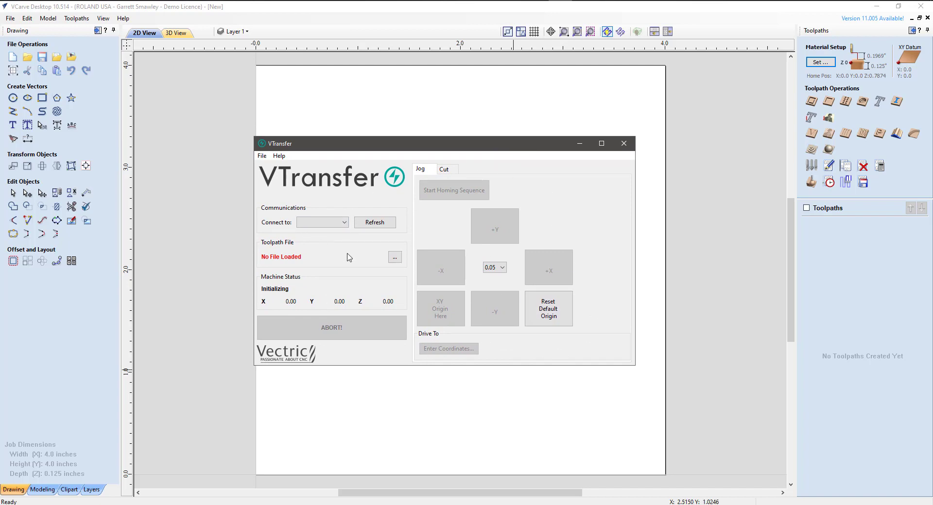
Step: Set both the controller name and the configuration file to Roland in the VTransfer settings
{"action": "left_click", "coordinate": [262, 156]}
{"action": "left_click", "coordinate": [280, 192]}
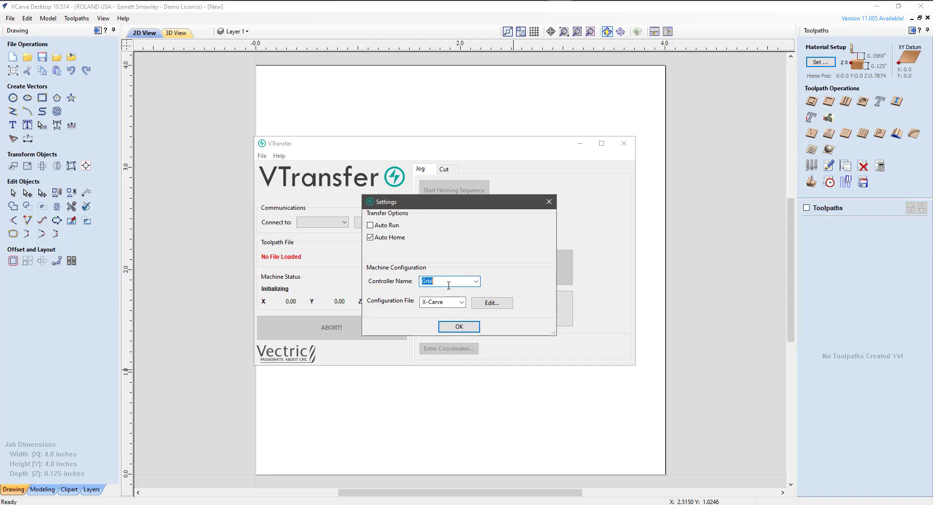
{"action": "left_click", "coordinate": [475, 282]}
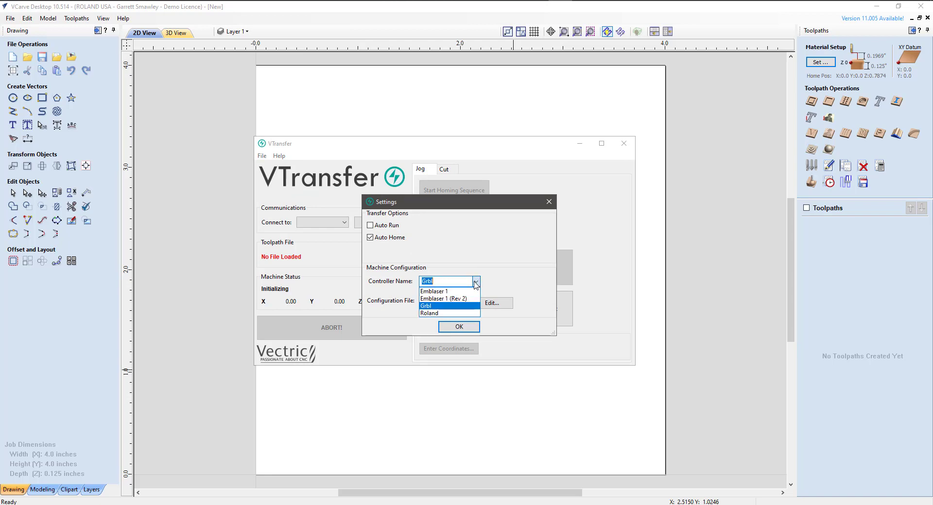
{"action": "left_click", "coordinate": [448, 314]}
{"action": "left_click", "coordinate": [461, 303]}
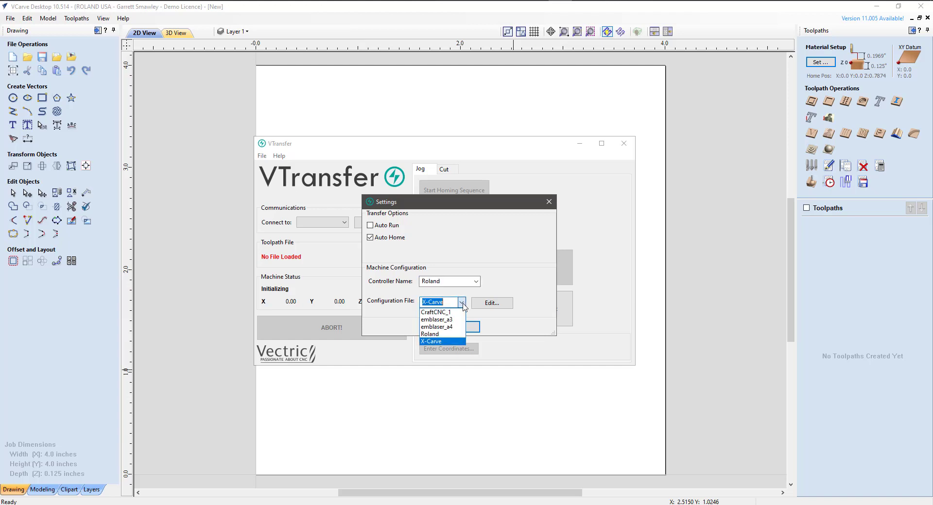
{"action": "left_click", "coordinate": [450, 334]}
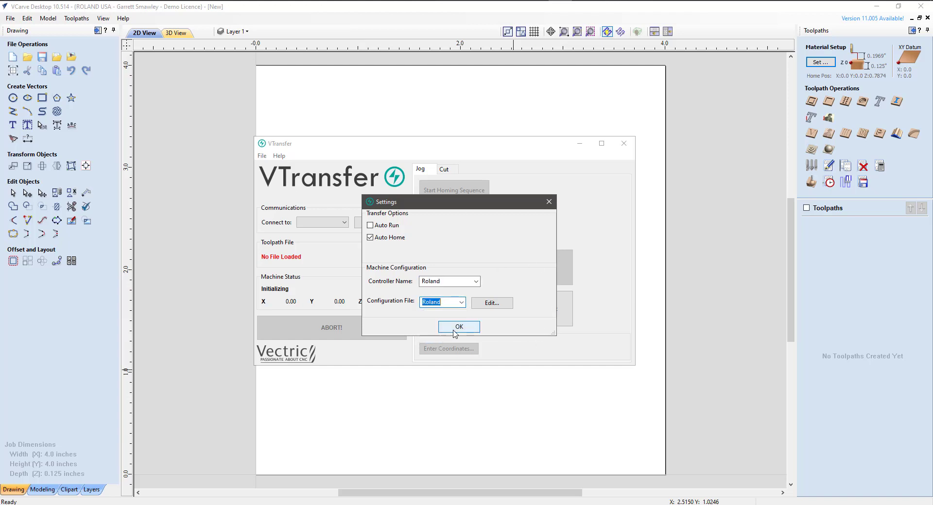
{"action": "left_click", "coordinate": [459, 327]}
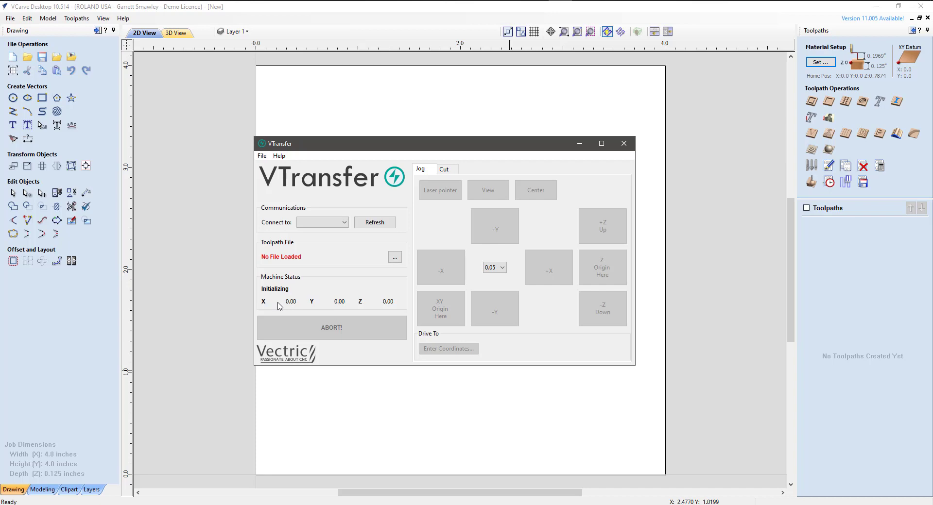
Step: Check the list of available machine connections in VTransfer and close the program
{"action": "left_click", "coordinate": [344, 223]}
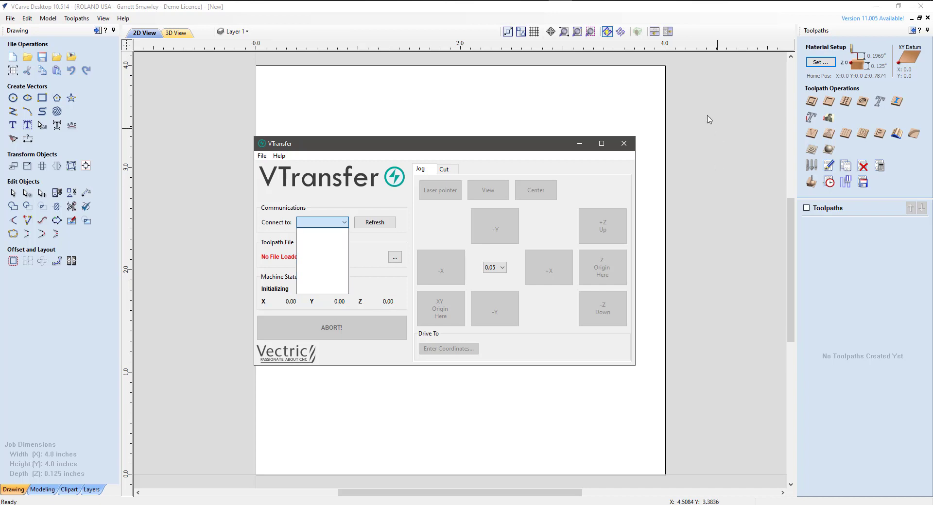
{"action": "left_click", "coordinate": [627, 149]}
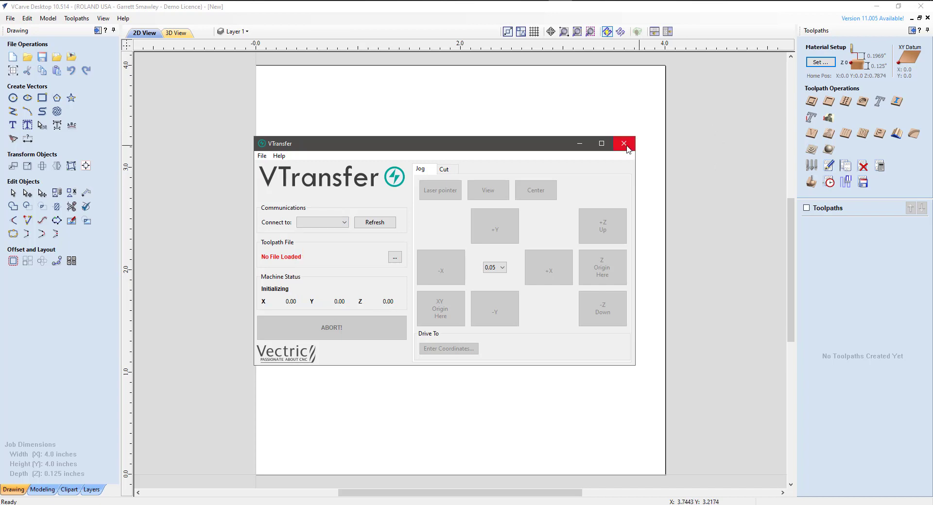
{"action": "left_click", "coordinate": [625, 145]}
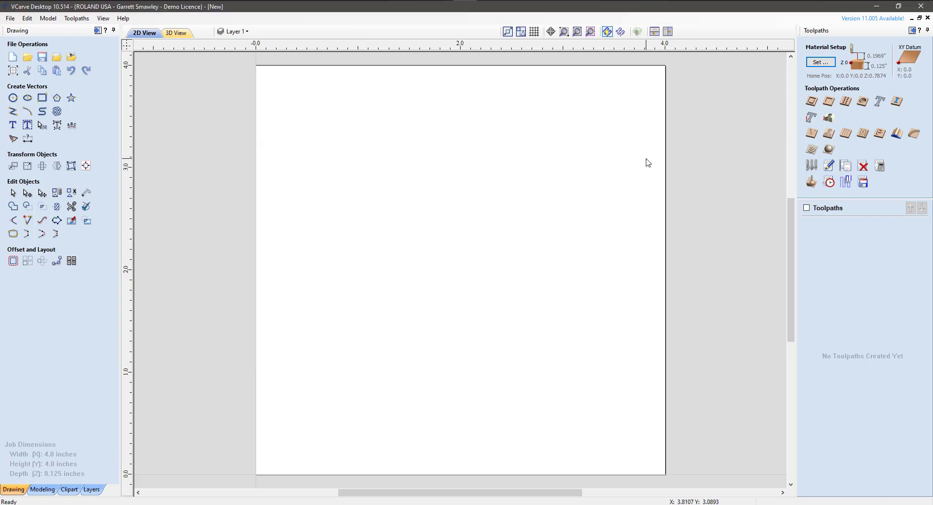
Step: Draw a square-cornered rectangle about 1.55 by 0.975 inches in the upper part of the job area
{"action": "scroll", "coordinate": [621, 166], "scroll_direction": "up", "scroll_amount": 1}
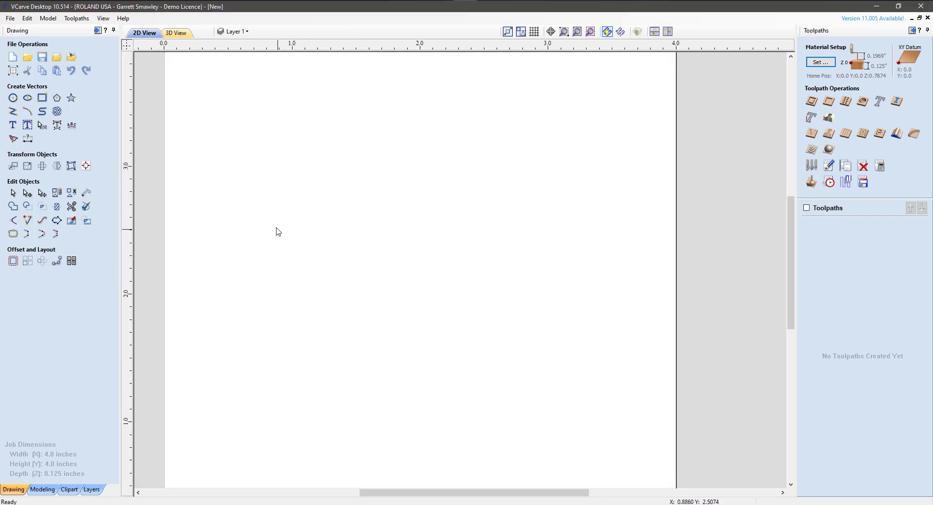
{"action": "left_click", "coordinate": [43, 97]}
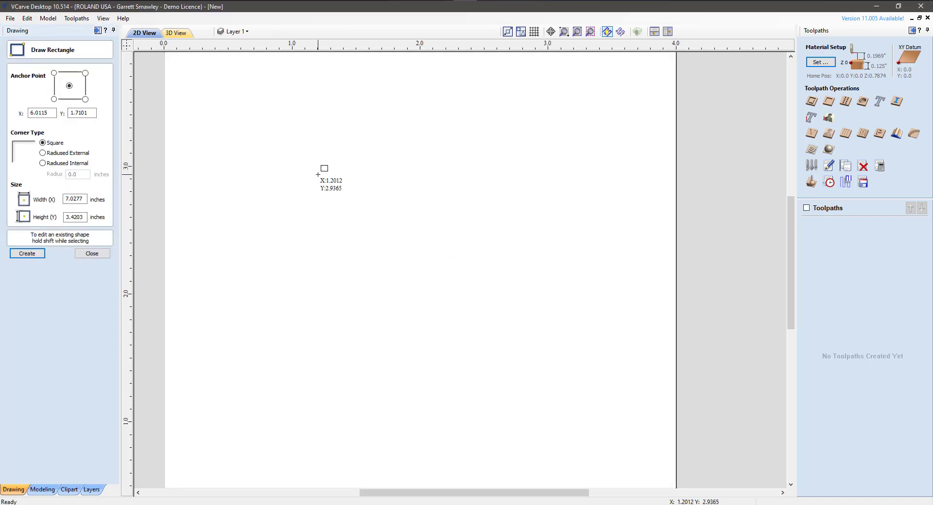
{"action": "left_click_drag", "start_coordinate": [318, 175], "coordinate": [516, 299]}
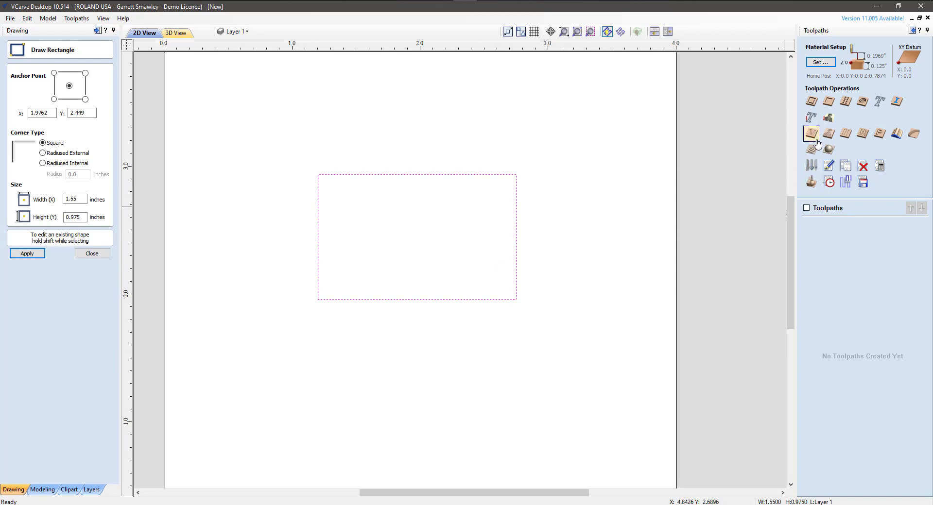
Step: Calculate an outline Quick Engrave toolpath for the rectangle with the Diamond Drag tool at 0.035 inches, and close the toolpath preview
{"action": "left_click", "coordinate": [879, 101]}
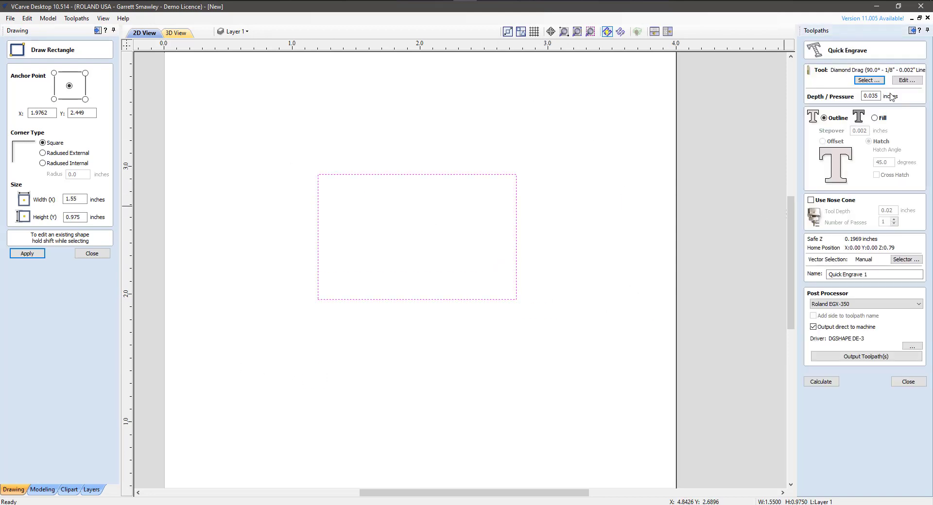
{"action": "left_click", "coordinate": [827, 383]}
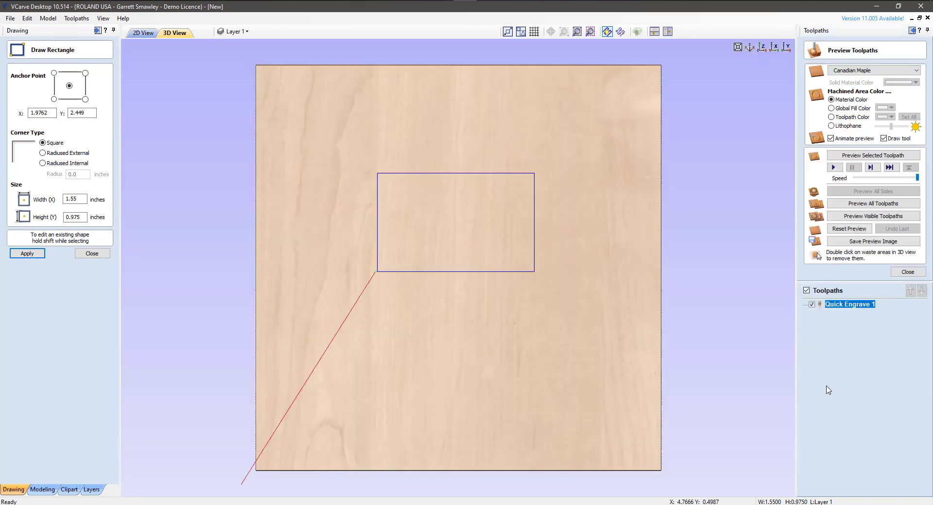
{"action": "left_click", "coordinate": [916, 273]}
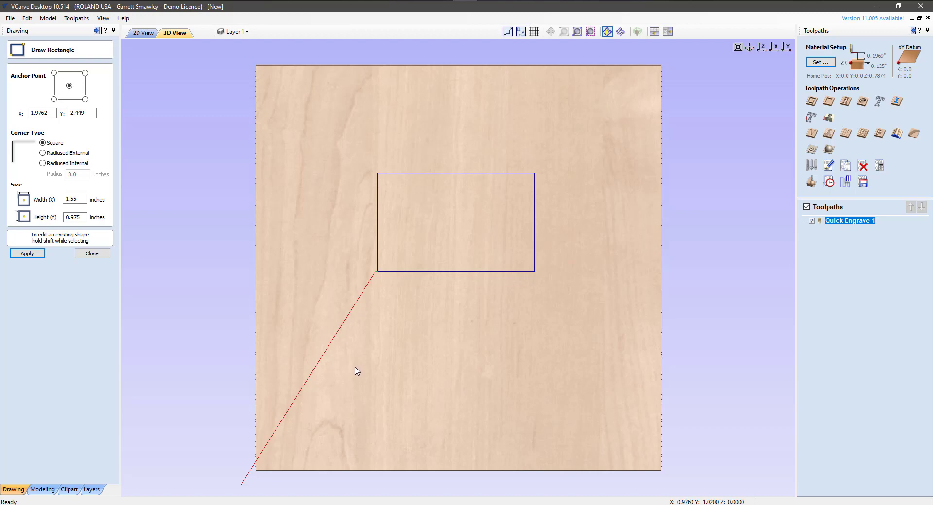
Step: Start saving the toolpath and choose Roland EGX-350 from the Roland entries in the full post processor list
{"action": "left_click", "coordinate": [863, 183]}
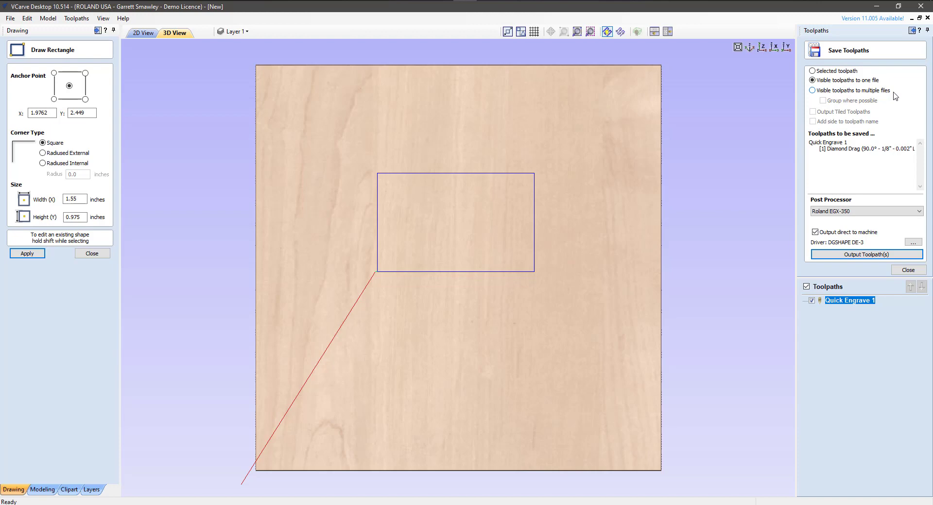
{"action": "left_click", "coordinate": [891, 212]}
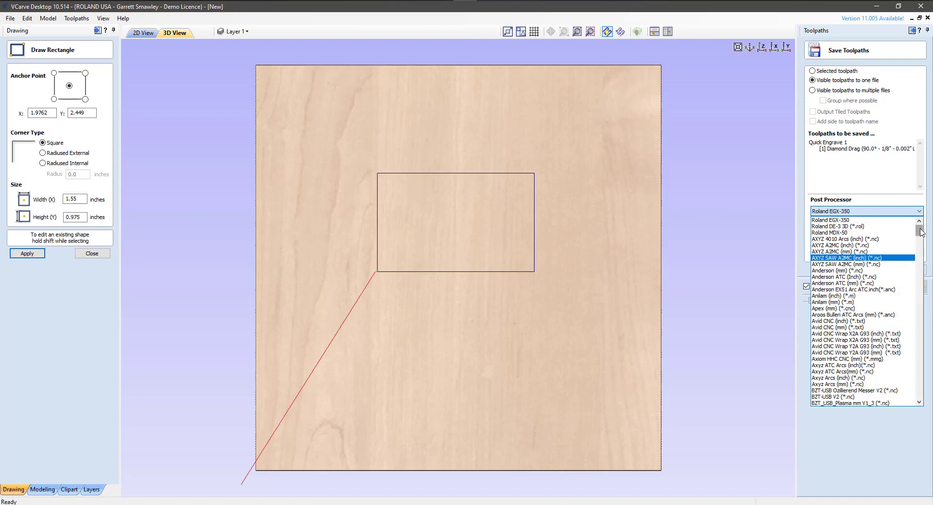
{"action": "left_click_drag", "start_coordinate": [919, 229], "coordinate": [924, 361]}
{"action": "scroll", "coordinate": [833, 305], "scroll_direction": "up", "scroll_amount": 5}
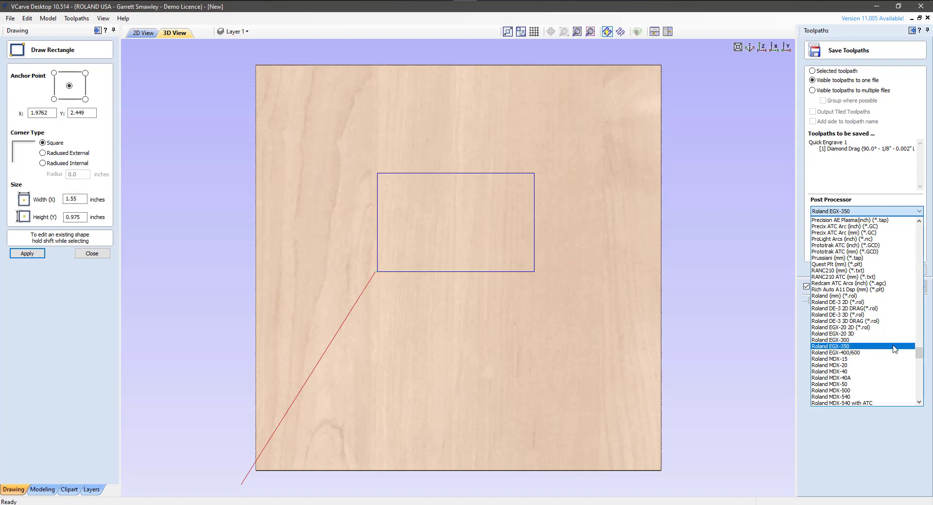
{"action": "left_click_drag", "start_coordinate": [921, 354], "coordinate": [922, 358]}
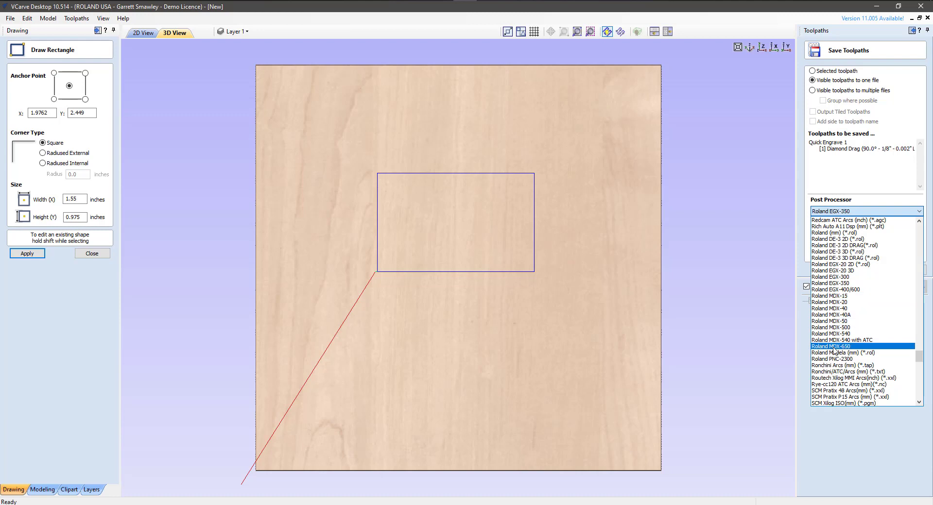
{"action": "left_click", "coordinate": [836, 283]}
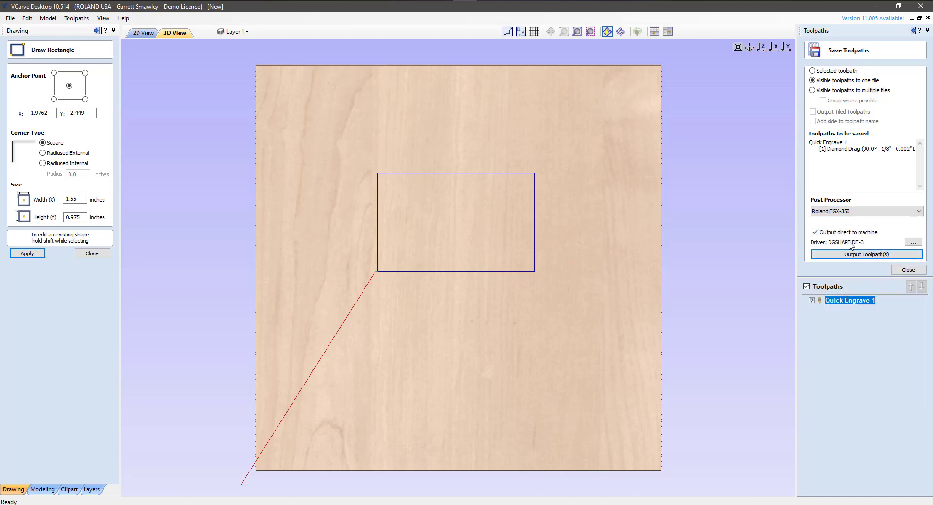
Step: Try Roland EGX-350 as the output driver for the toolpath, and dismiss the driver selection without applying it
{"action": "left_click", "coordinate": [913, 242]}
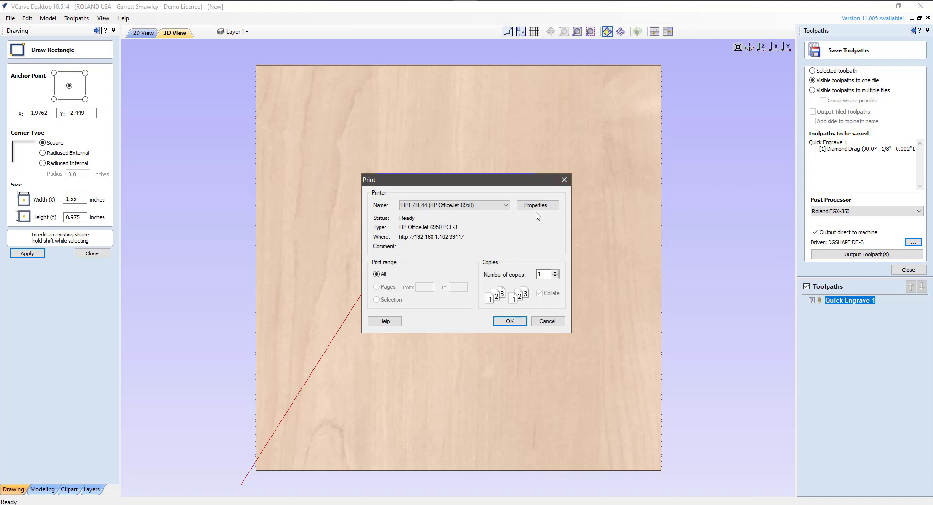
{"action": "left_click", "coordinate": [489, 208]}
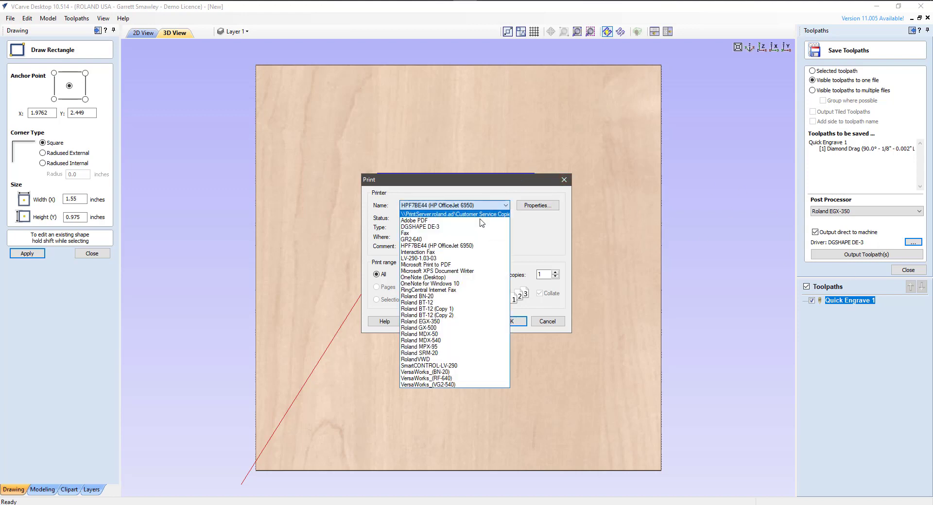
{"action": "left_click", "coordinate": [443, 321]}
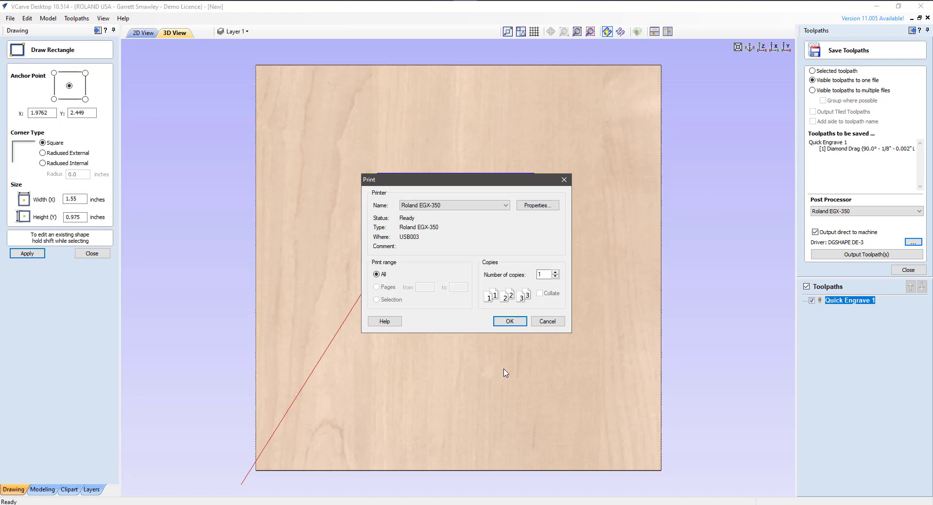
{"action": "left_click", "coordinate": [564, 180]}
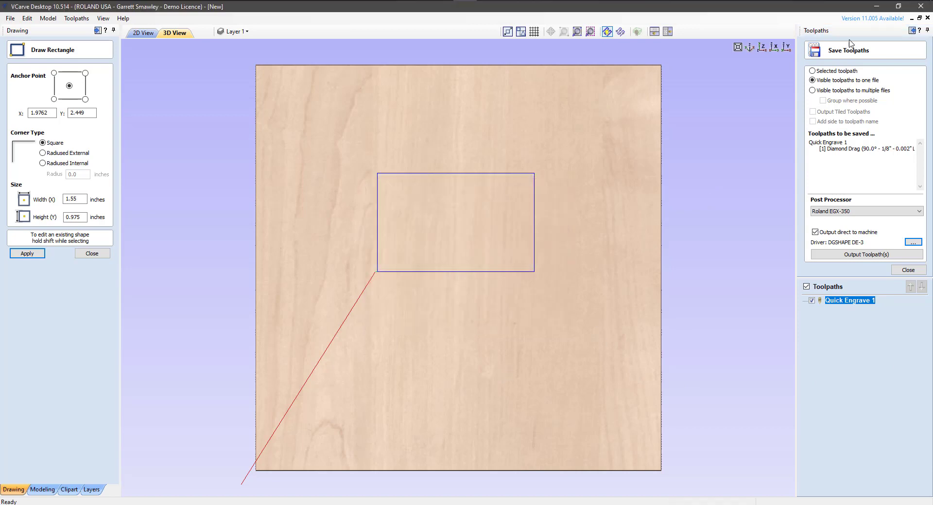